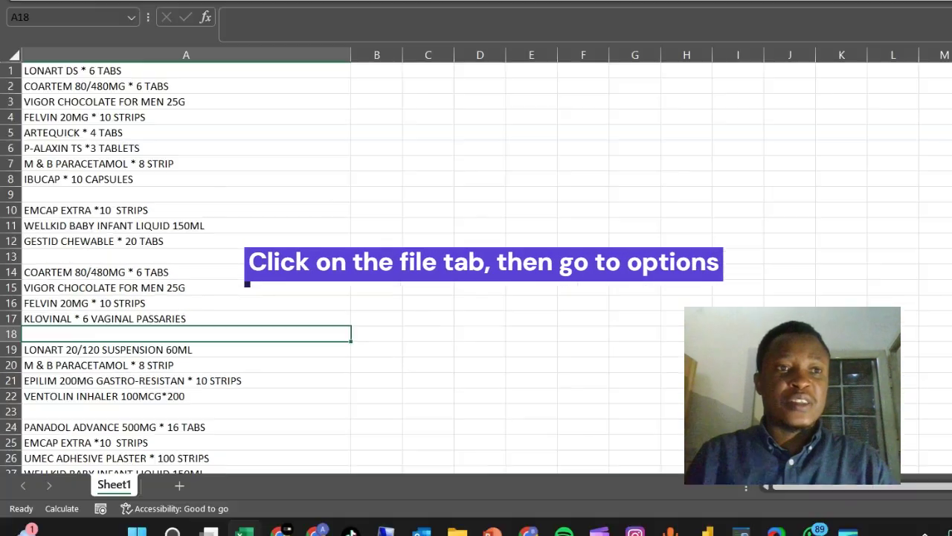
Make sure the Developer tab is enabled among the main tabs in Excel's ribbon customization options.
{"action": "key", "text": "alt+f"}
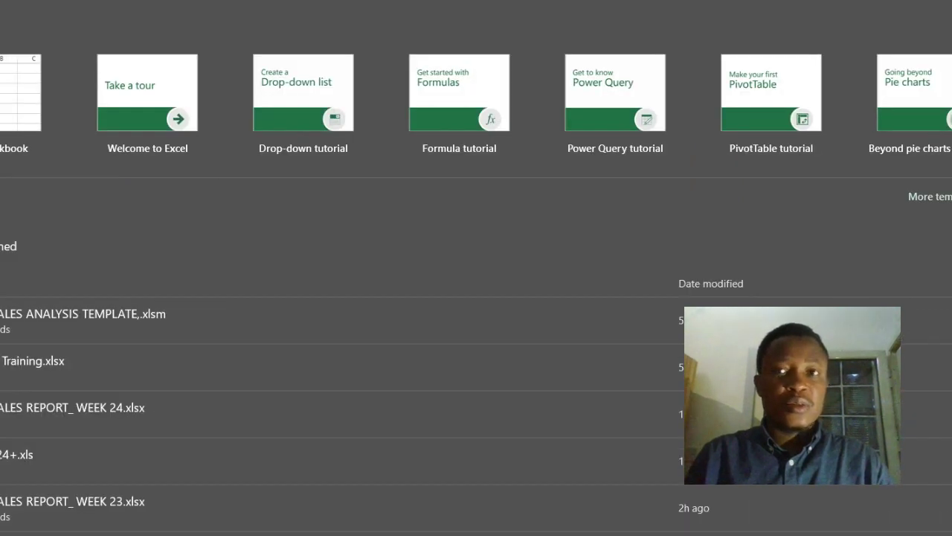
{"action": "left_click", "coordinate": [45, 488]}
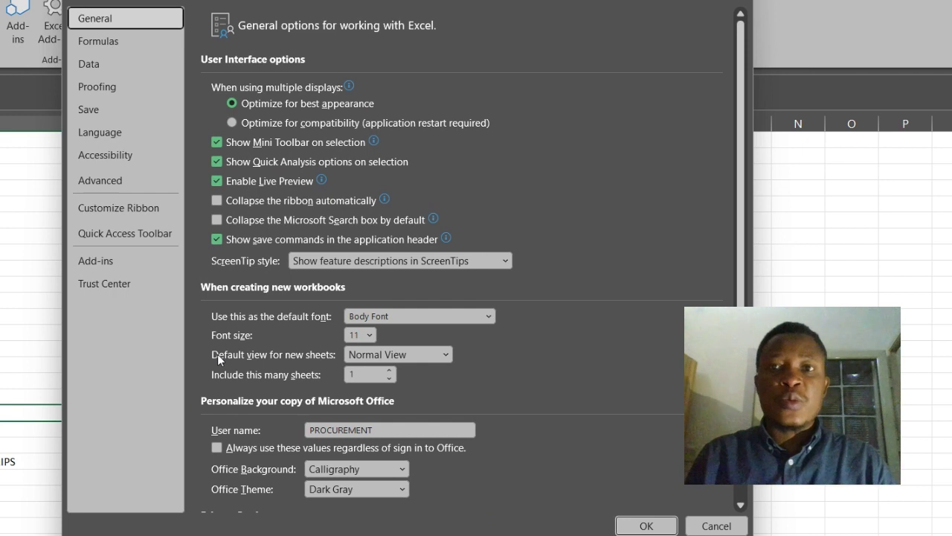
{"action": "left_click", "coordinate": [146, 210]}
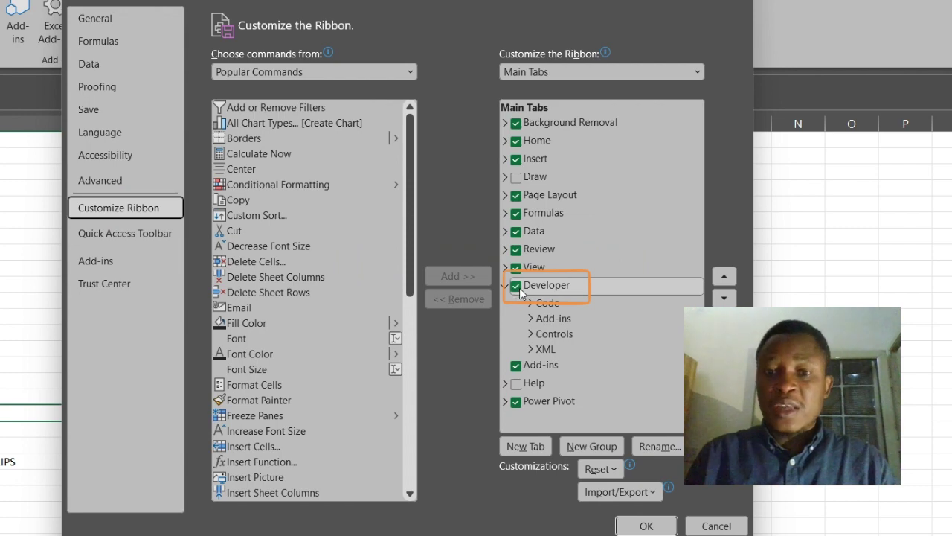
{"action": "left_click", "coordinate": [641, 527]}
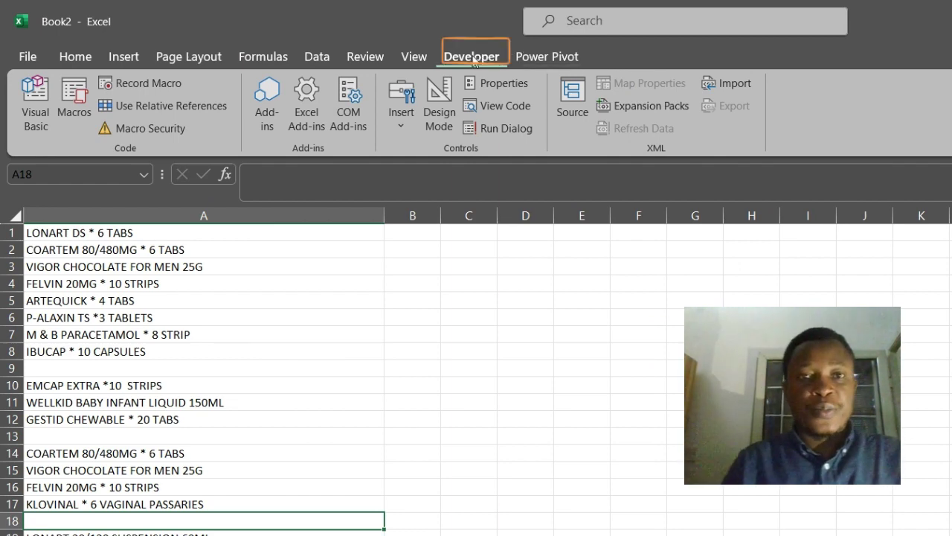
Start recording a macro named RemovingBlanks with shortcut letter w, stored in This Workbook.
{"action": "left_click", "coordinate": [316, 298]}
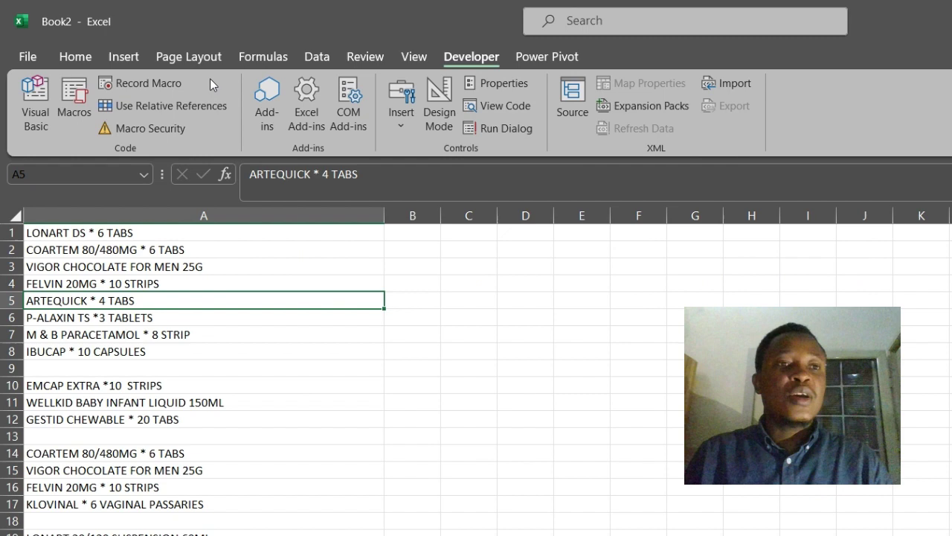
{"action": "left_click", "coordinate": [153, 82]}
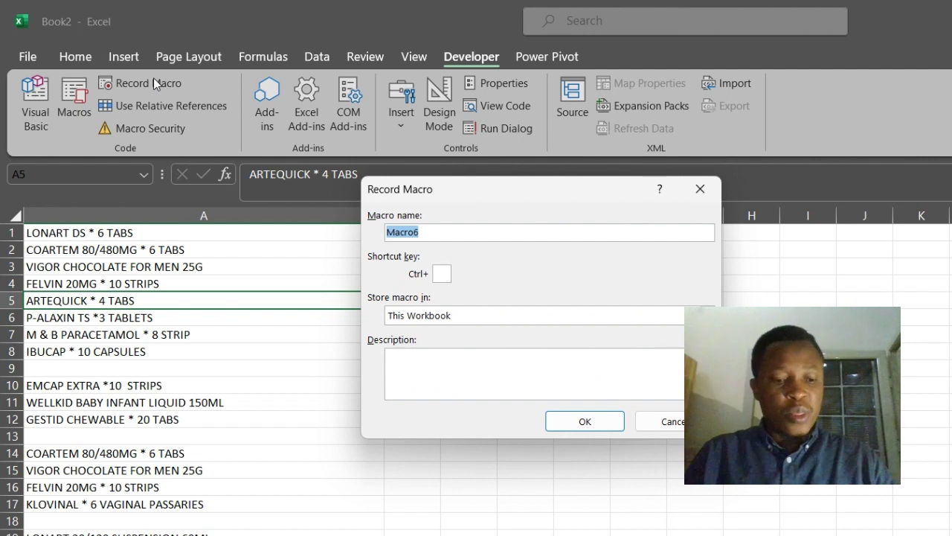
{"action": "type", "text": "R"}
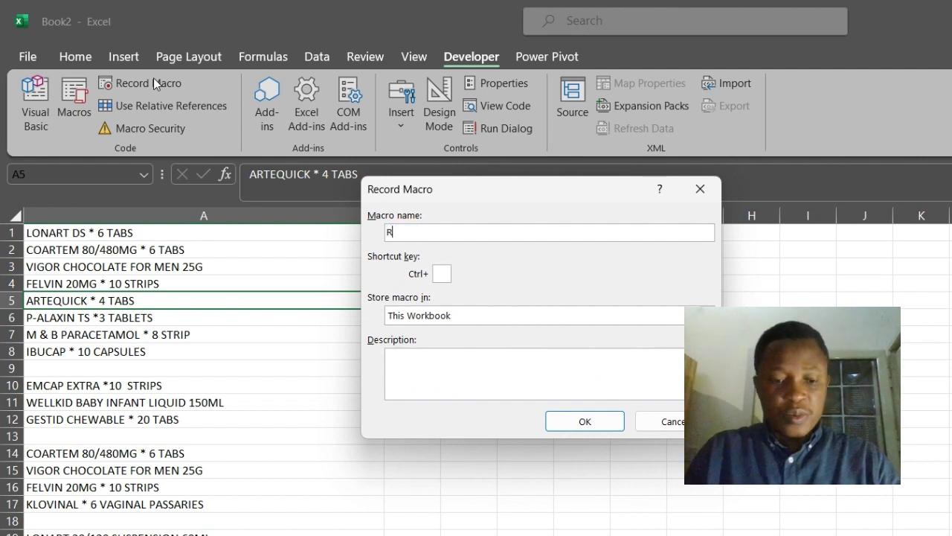
{"action": "type", "text": "emoving "}
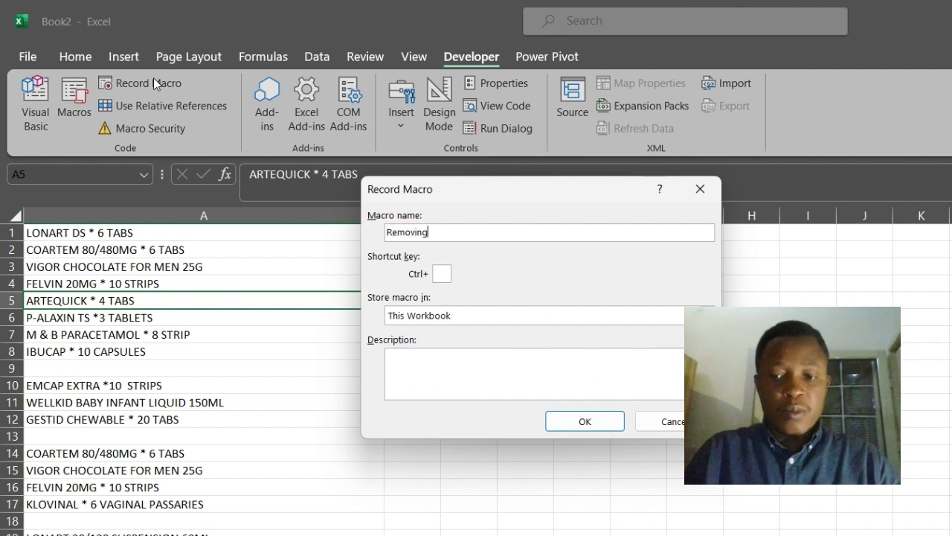
{"action": "type", "text": "B"}
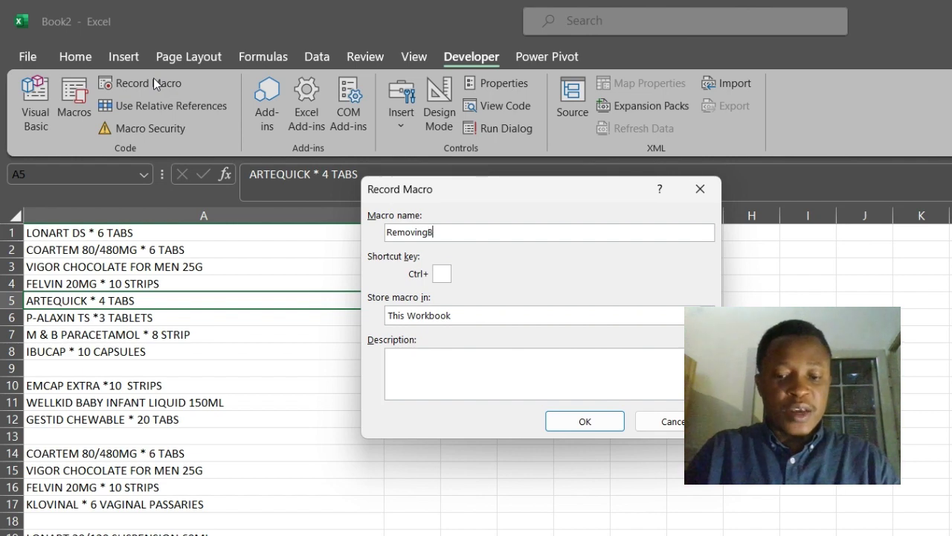
{"action": "type", "text": "lank"}
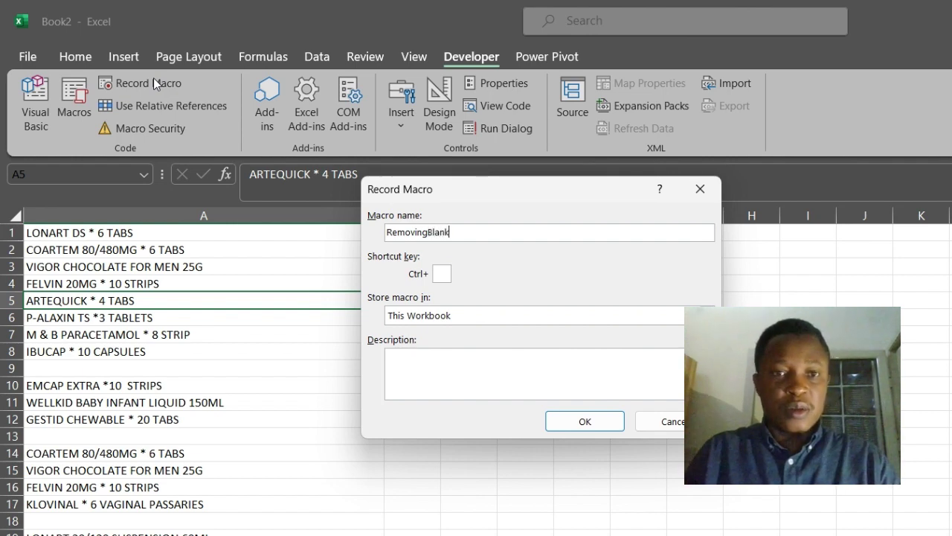
{"action": "type", "text": "s"}
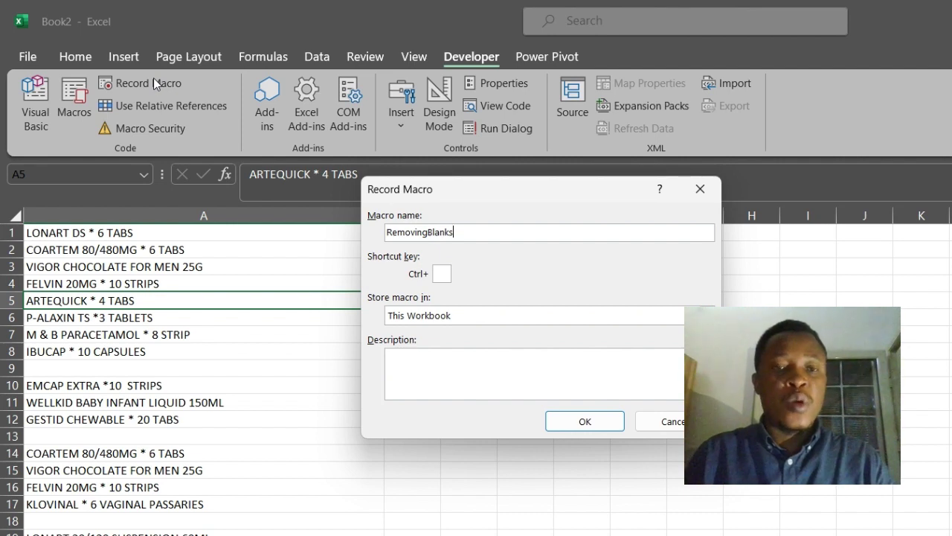
{"action": "left_click", "coordinate": [438, 273]}
{"action": "type", "text": "w"}
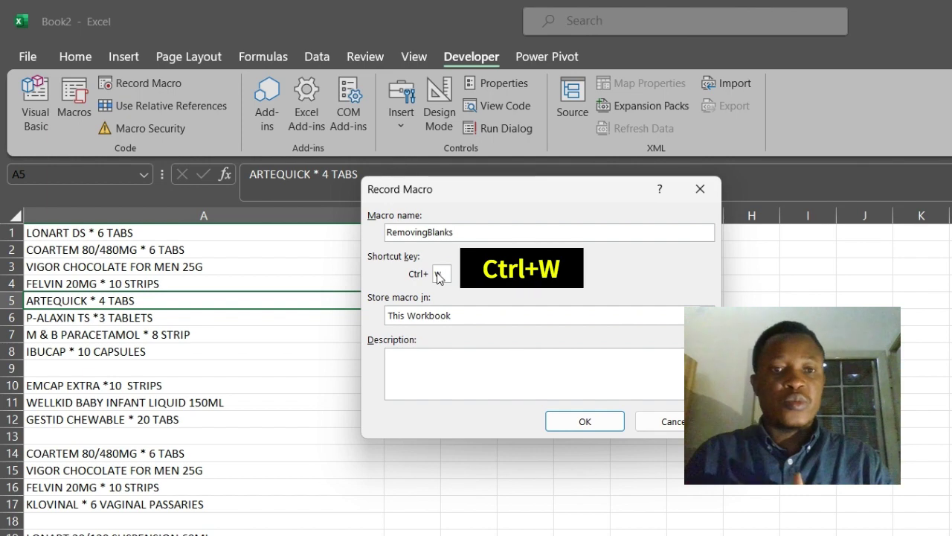
{"action": "left_click", "coordinate": [563, 423]}
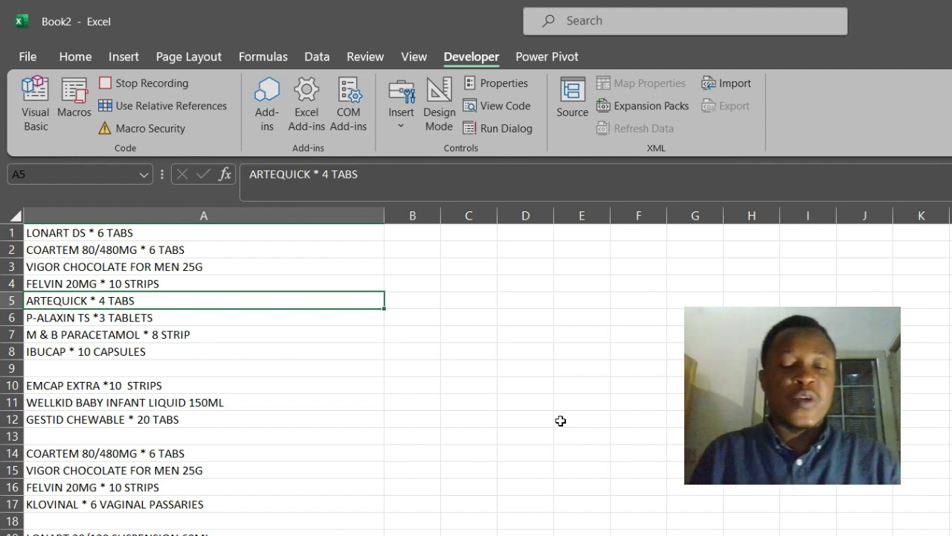
Select the blank cells in column A with Go To Special and delete their entire rows.
{"action": "left_click", "coordinate": [150, 217]}
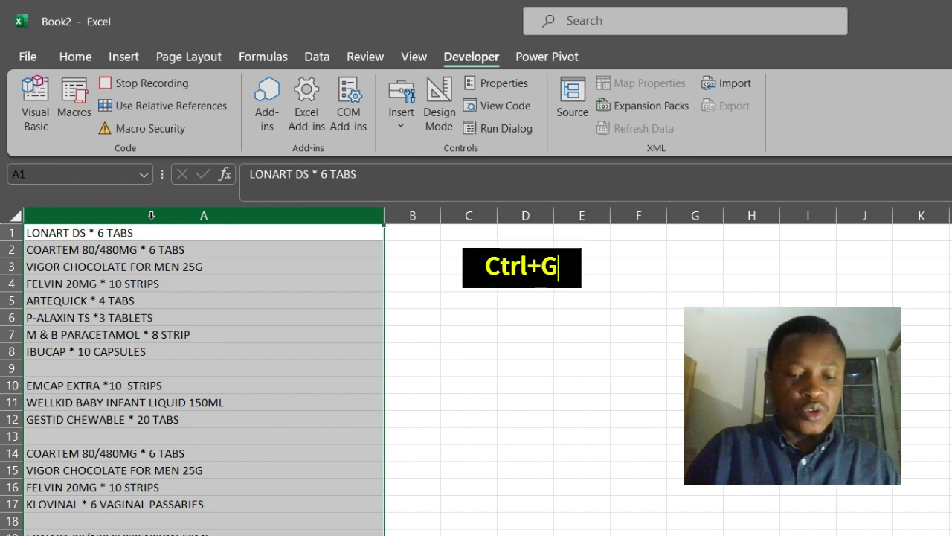
{"action": "key", "text": "ctrl+g"}
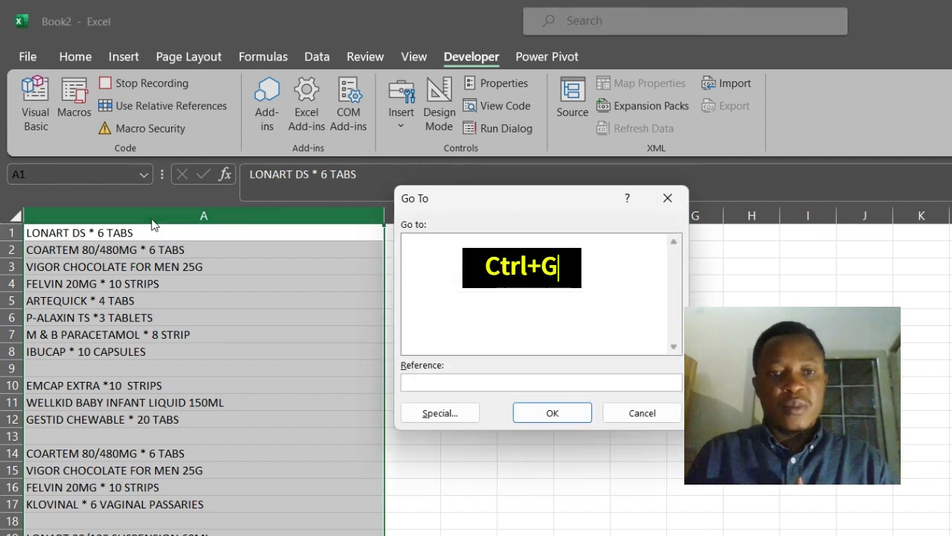
{"action": "left_click", "coordinate": [431, 412]}
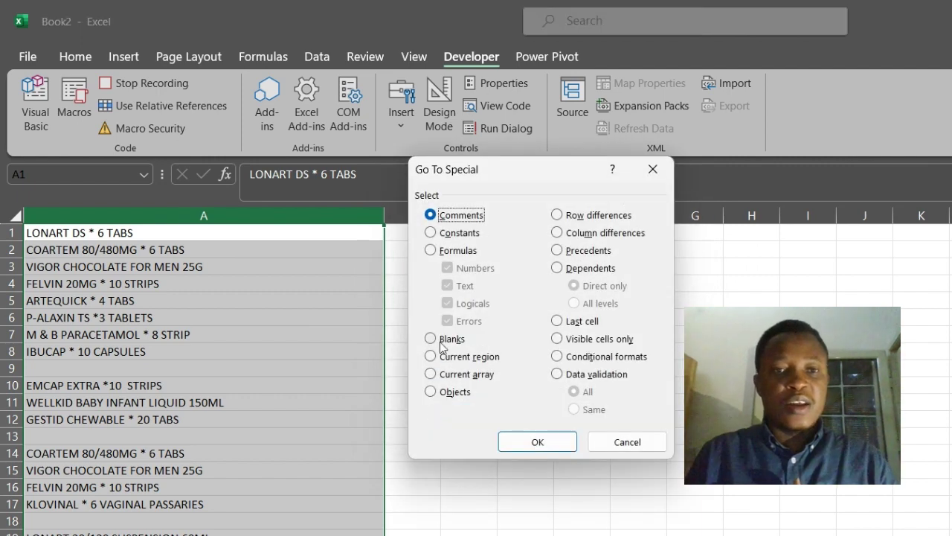
{"action": "left_click", "coordinate": [442, 340]}
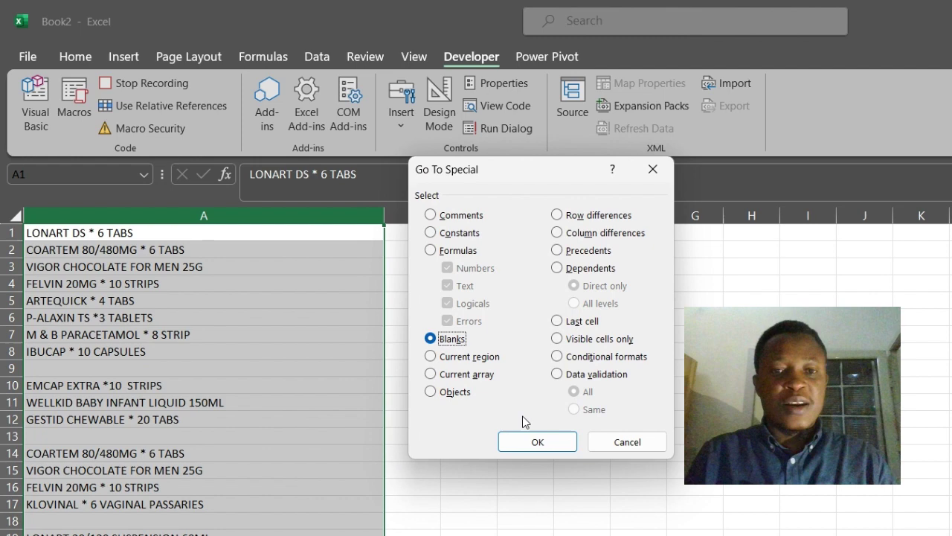
{"action": "left_click", "coordinate": [526, 439]}
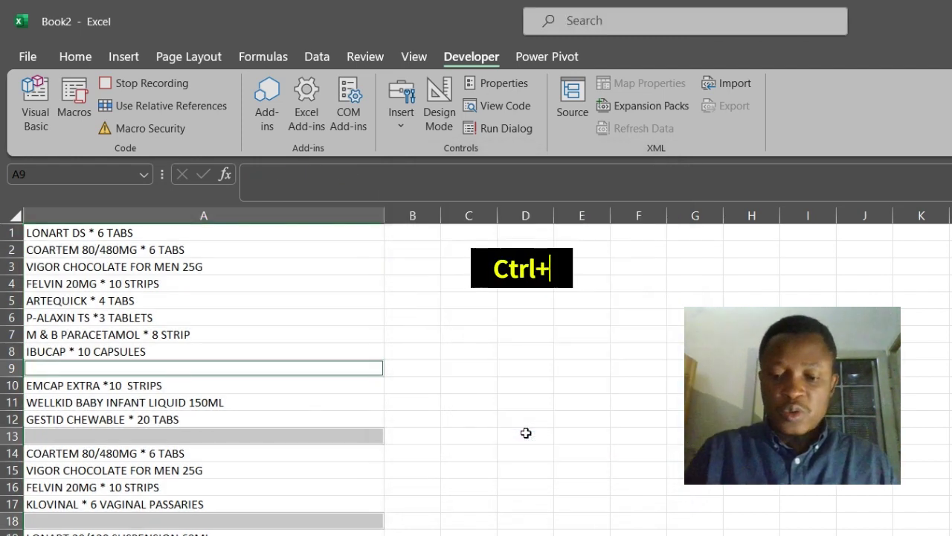
{"action": "key", "text": "ctrl+minus"}
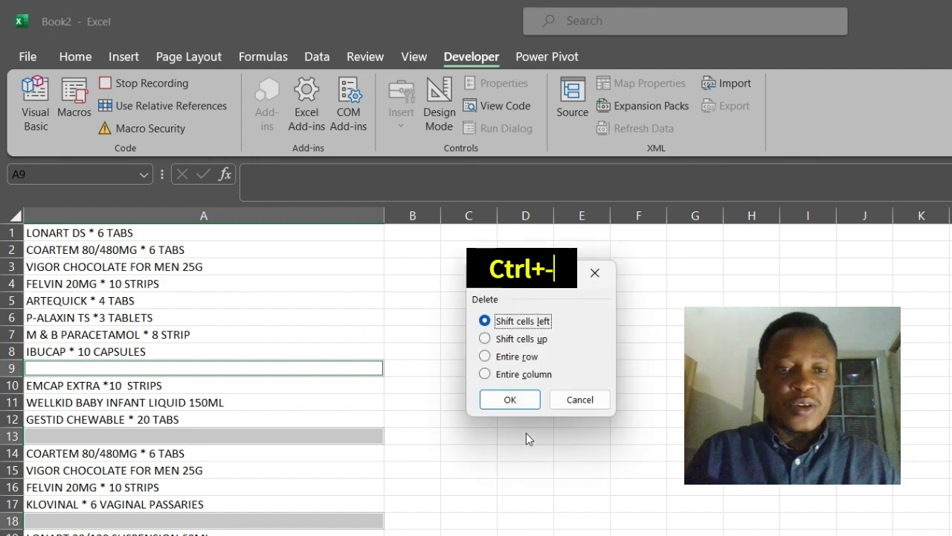
{"action": "left_click", "coordinate": [532, 364]}
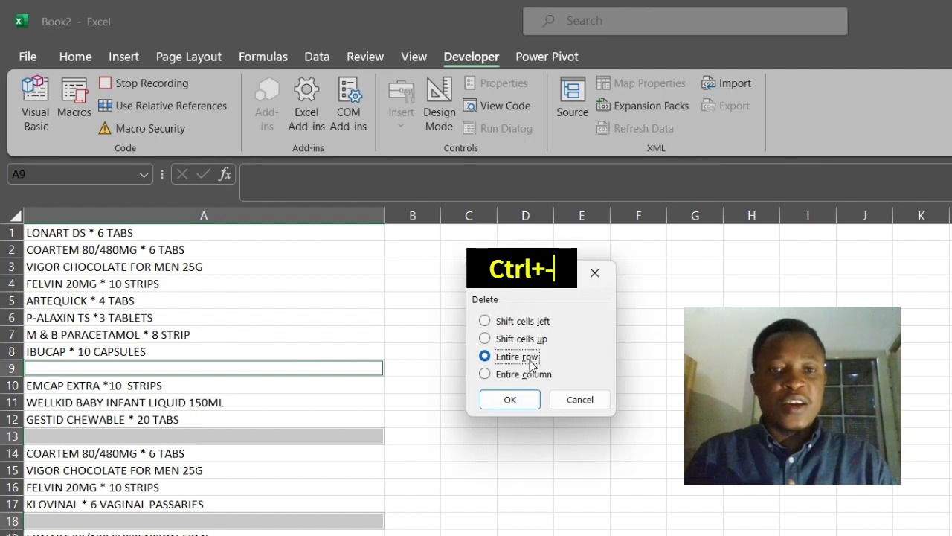
{"action": "left_click", "coordinate": [506, 402]}
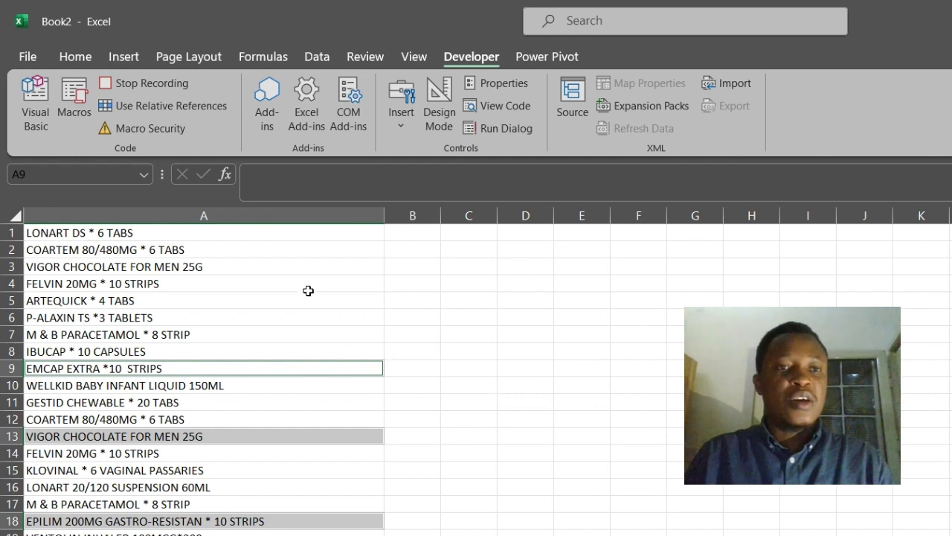
Select cell A1 as the macro's final action and stop the recording.
{"action": "left_click", "coordinate": [264, 232]}
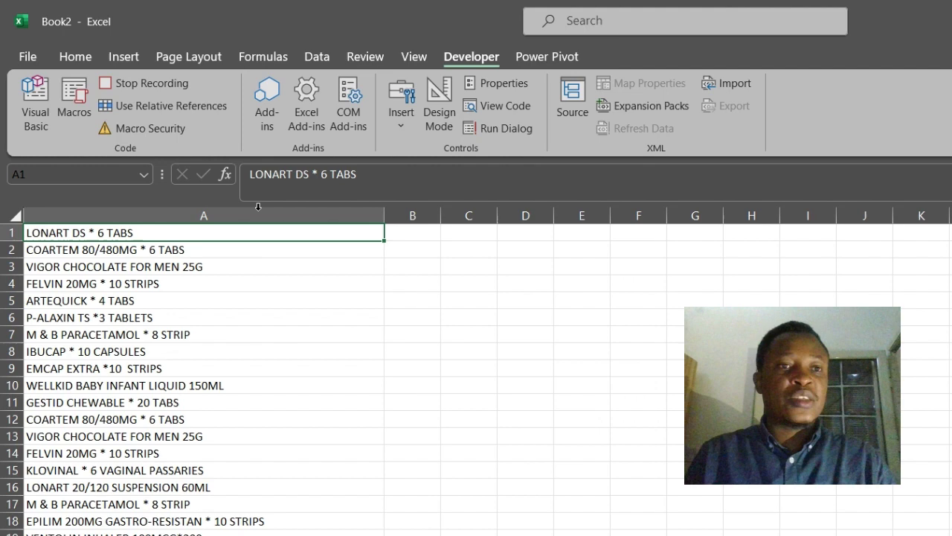
{"action": "left_click", "coordinate": [183, 82]}
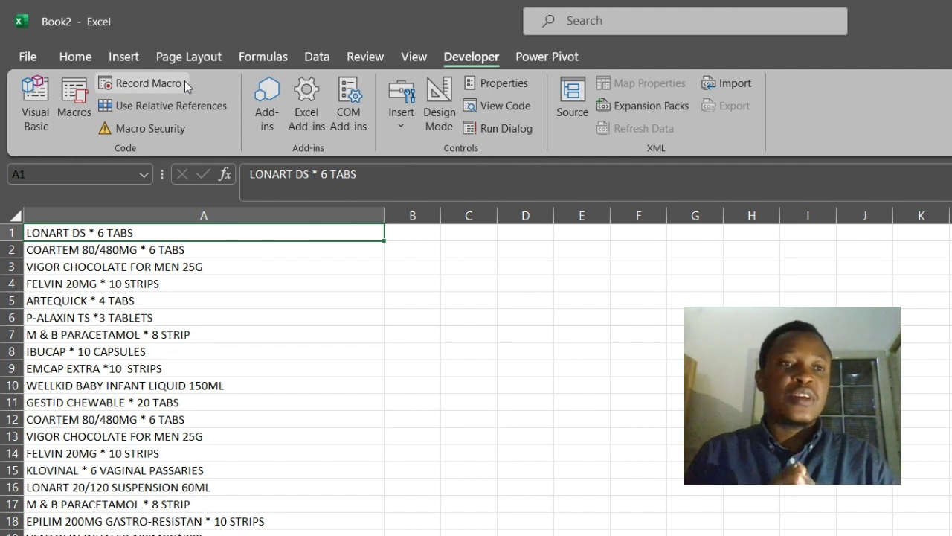
Review the recorded RemovingBlanks code in Module1 of the Book2 project in the Visual Basic editor, and return to the worksheet.
{"action": "left_click", "coordinate": [24, 92]}
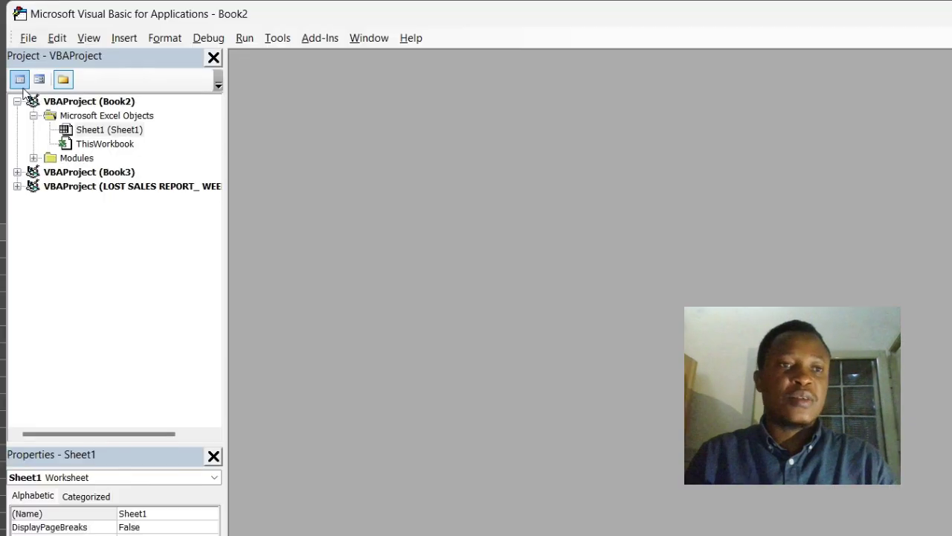
{"action": "left_click", "coordinate": [33, 157]}
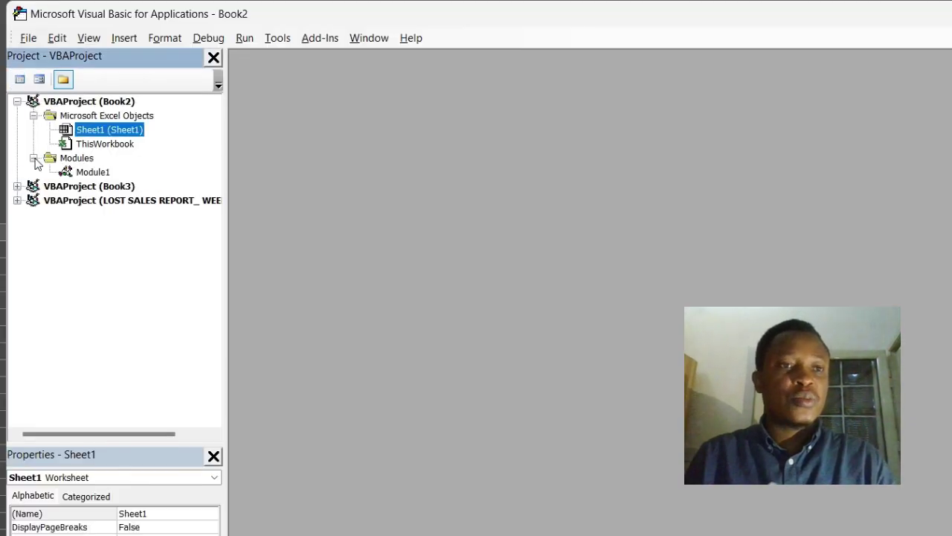
{"action": "double_click", "coordinate": [95, 178]}
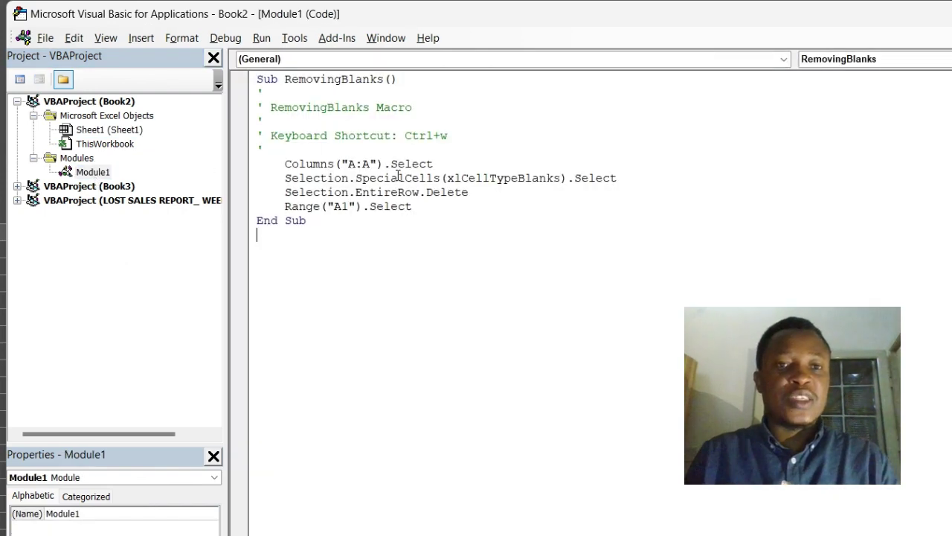
{"action": "left_click_drag", "start_coordinate": [415, 206], "coordinate": [265, 149]}
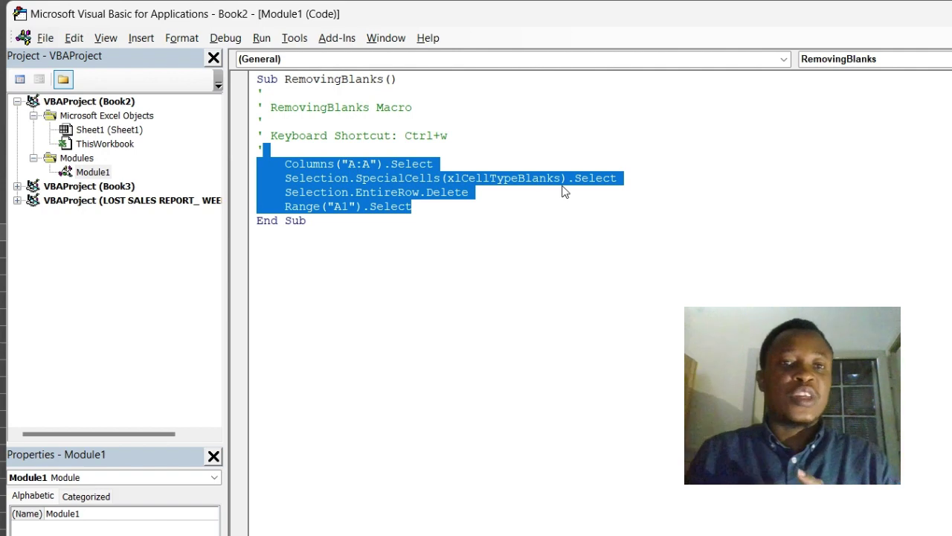
{"action": "left_click", "coordinate": [420, 136]}
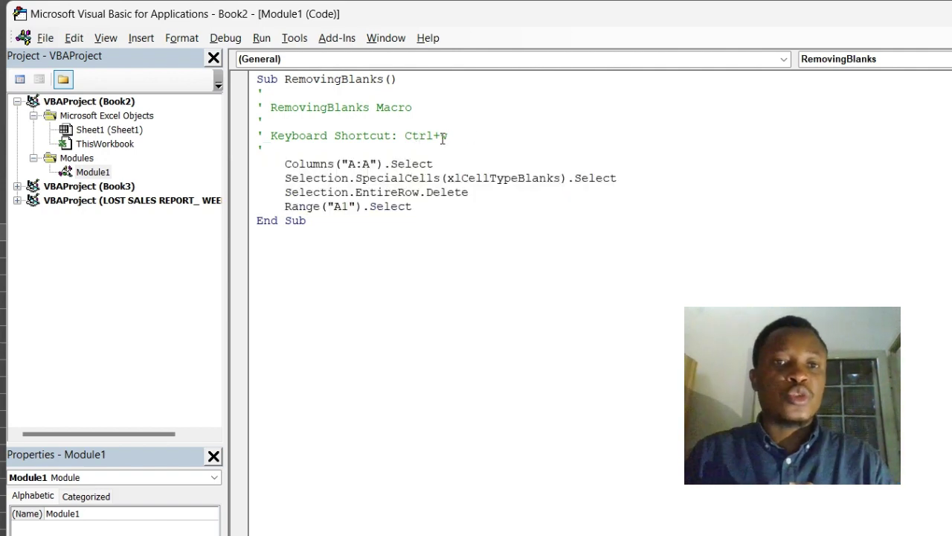
{"action": "left_click", "coordinate": [454, 136]}
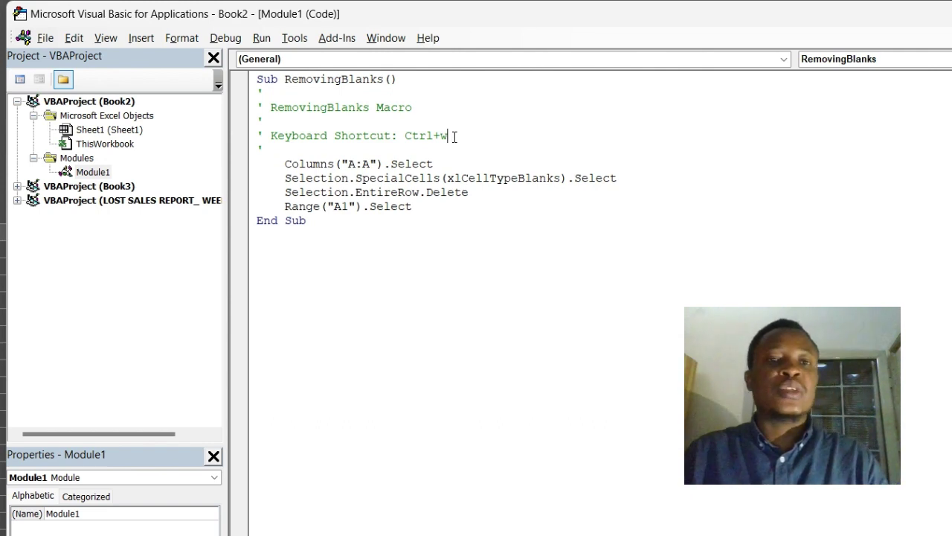
{"action": "left_click", "coordinate": [409, 146]}
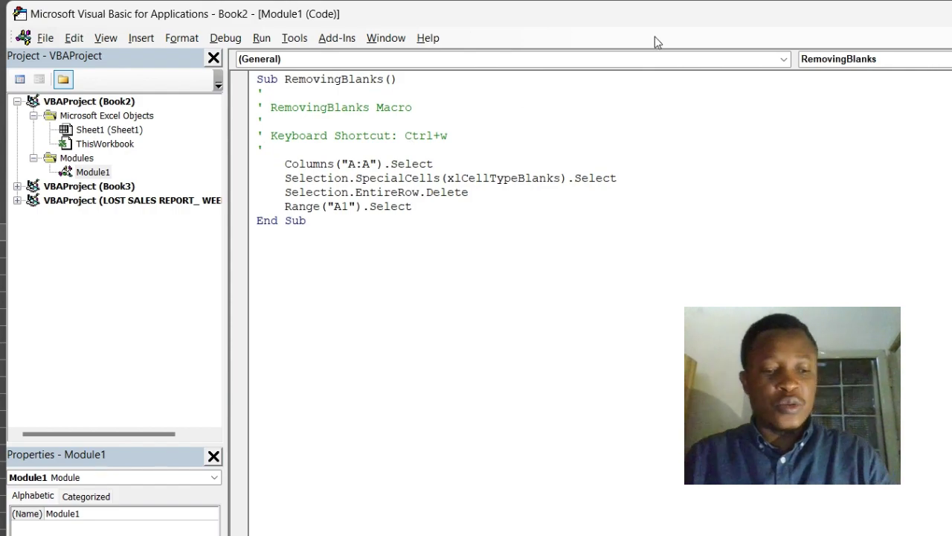
{"action": "key", "text": "alt+F11"}
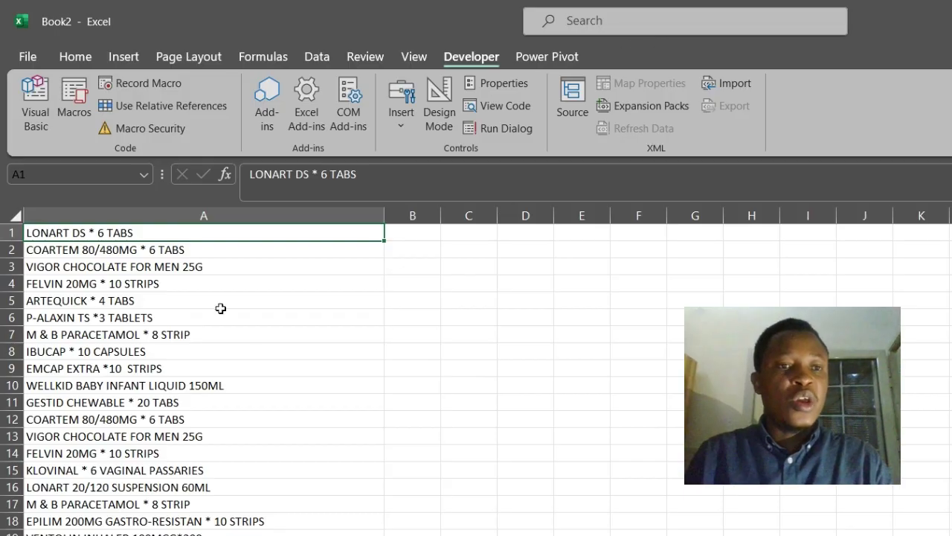
Clear several spaced-out product cells in column A, including A6, A12 and A19, to create blank test rows.
{"action": "left_click", "coordinate": [171, 315]}
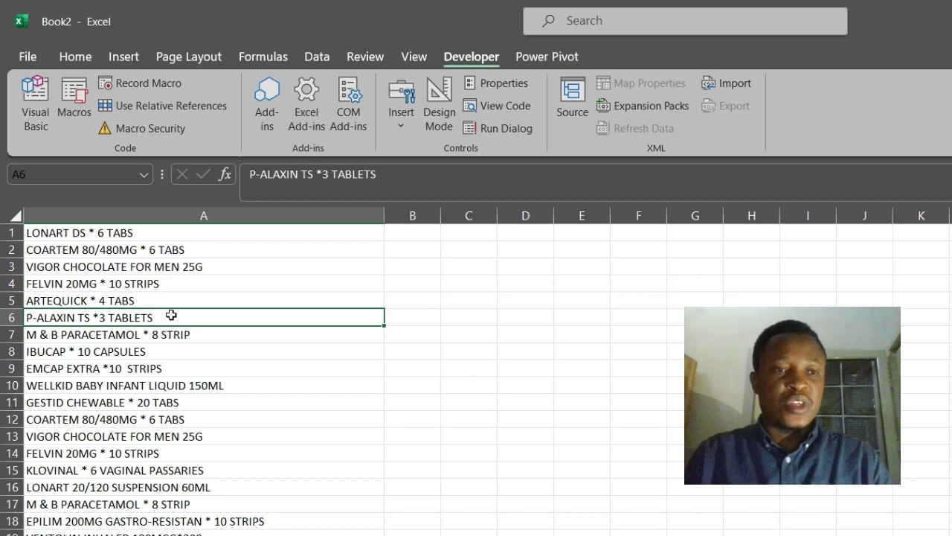
{"action": "key", "text": "Delete"}
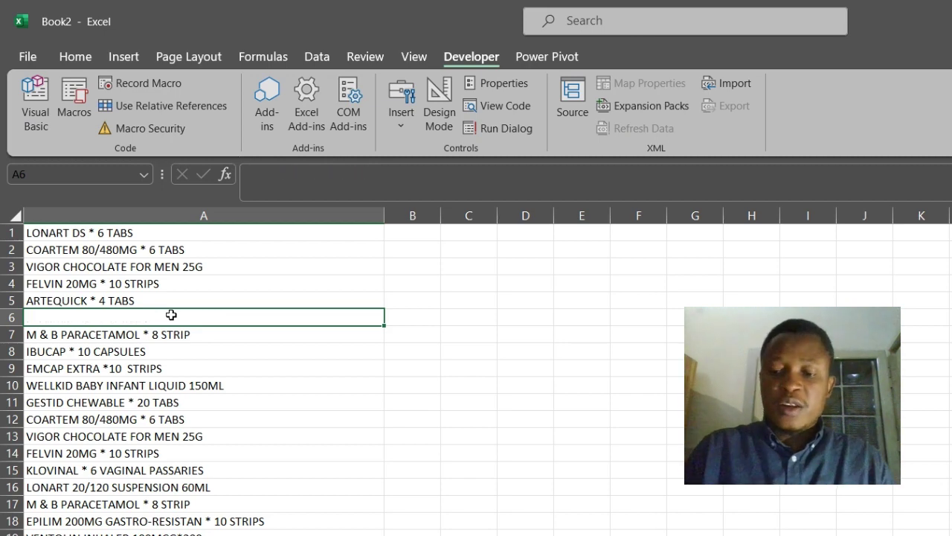
{"action": "key", "text": "Down"}
{"action": "key", "text": "Down"}
{"action": "key", "text": "Down"}
{"action": "key", "text": "Down"}
{"action": "key", "text": "Down"}
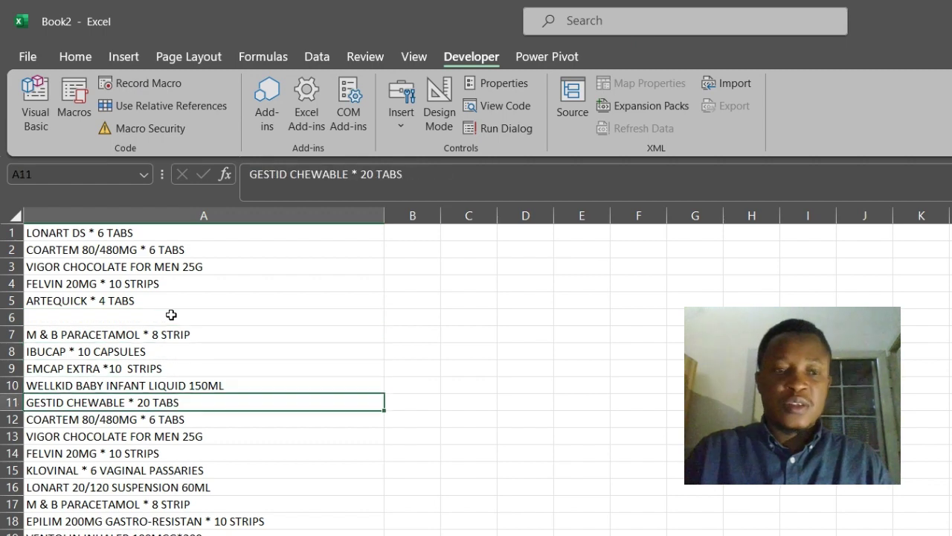
{"action": "key", "text": "Down"}
{"action": "key", "text": "Delete"}
{"action": "key", "text": "Down"}
{"action": "key", "text": "Down"}
{"action": "key", "text": "Down"}
{"action": "key", "text": "Down"}
{"action": "key", "text": "Down"}
{"action": "key", "text": "Down"}
{"action": "key", "text": "Down"}
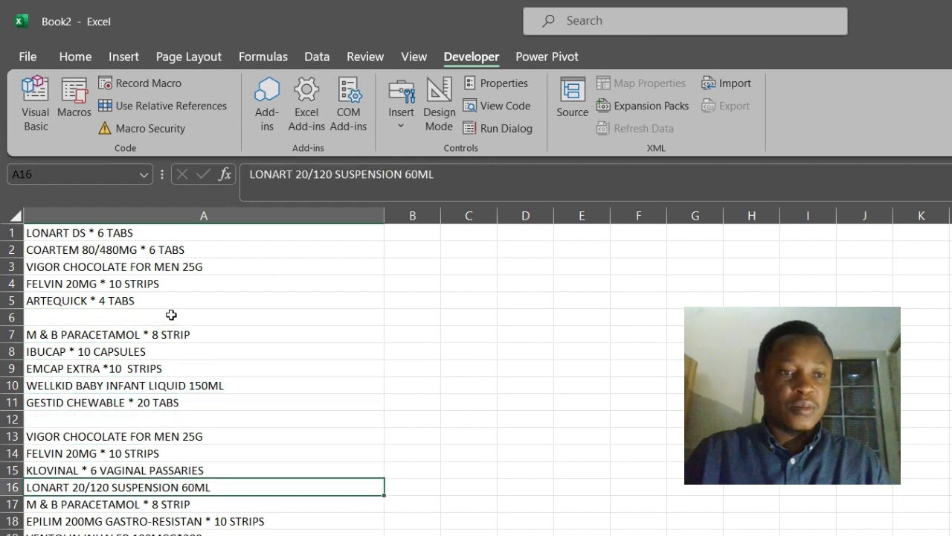
{"action": "key", "text": "Delete"}
{"action": "key", "text": "Down"}
{"action": "key", "text": "Down"}
{"action": "key", "text": "Down"}
{"action": "key", "text": "Down"}
{"action": "key", "text": "Down"}
{"action": "key", "text": "Down"}
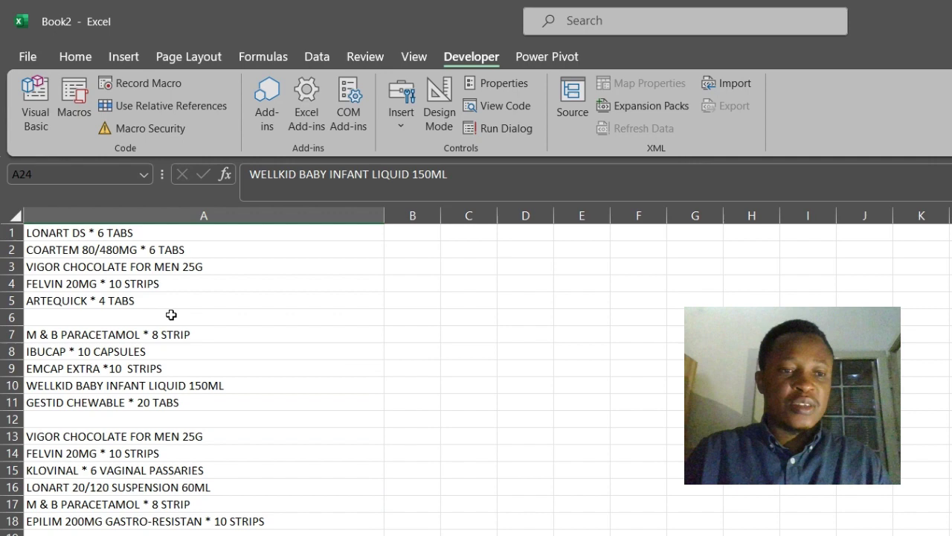
{"action": "key", "text": "Delete"}
{"action": "key", "text": "Up"}
{"action": "key", "text": "Up"}
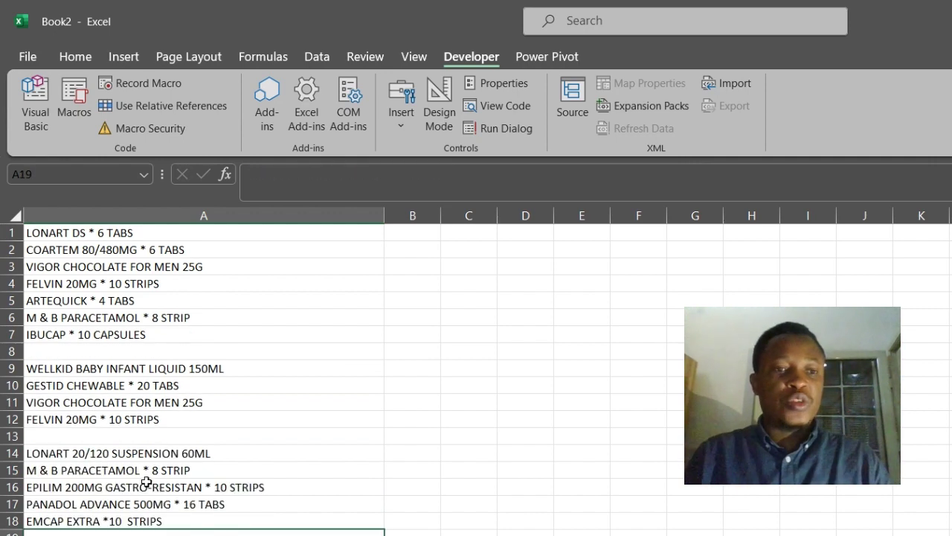
Run the RemovingBlanks macro with its shortcut to delete the blank rows, and jump down column A.
{"action": "left_click", "coordinate": [147, 482]}
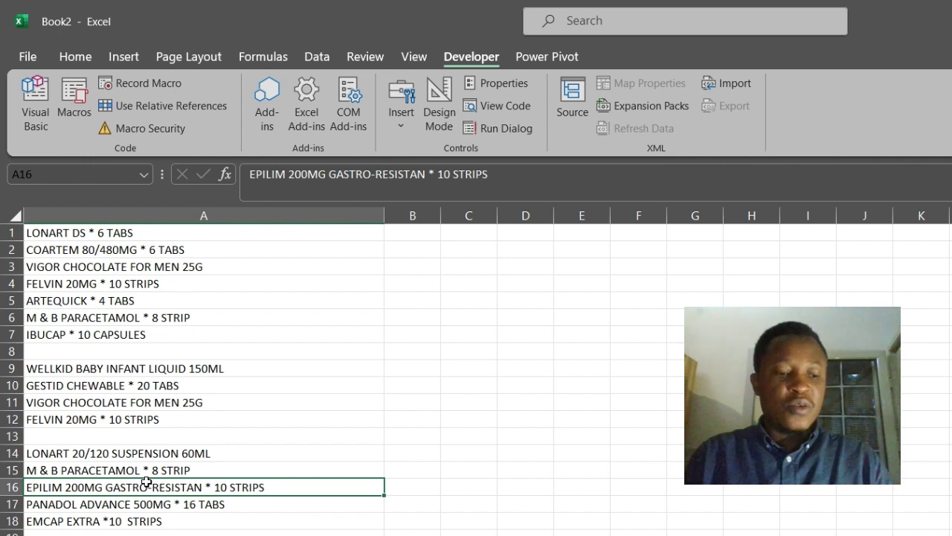
{"action": "key", "text": "ctrl+shift+d"}
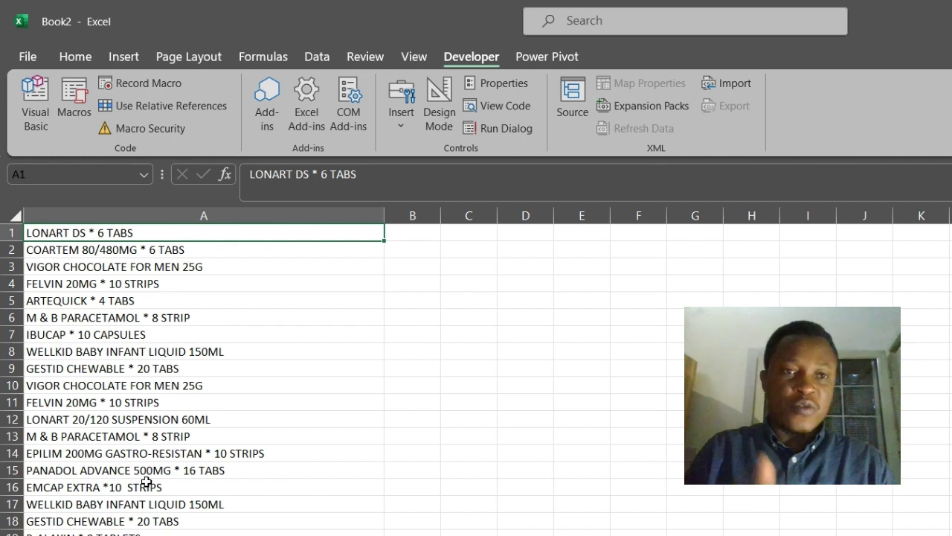
{"action": "key", "text": "ctrl+Down"}
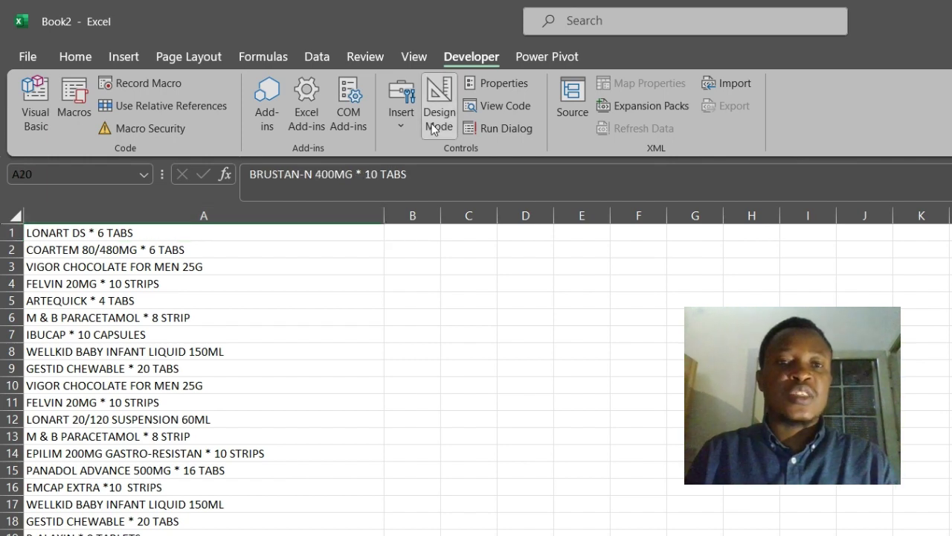
Insert a form control button over about C2:F4, assign the RemovingBlanks macro to it, and leave Design Mode.
{"action": "left_click", "coordinate": [402, 118]}
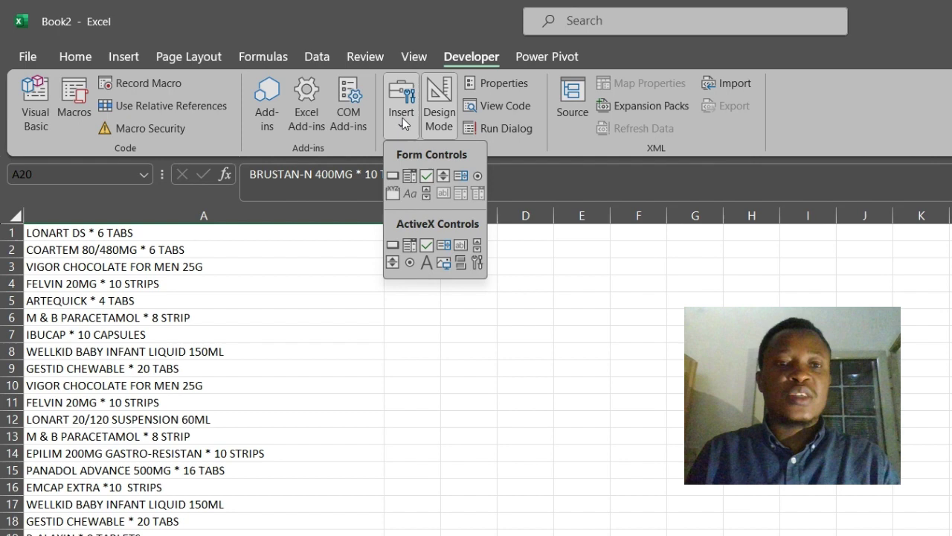
{"action": "left_click", "coordinate": [396, 179]}
{"action": "left_click_drag", "start_coordinate": [452, 244], "coordinate": [645, 289]}
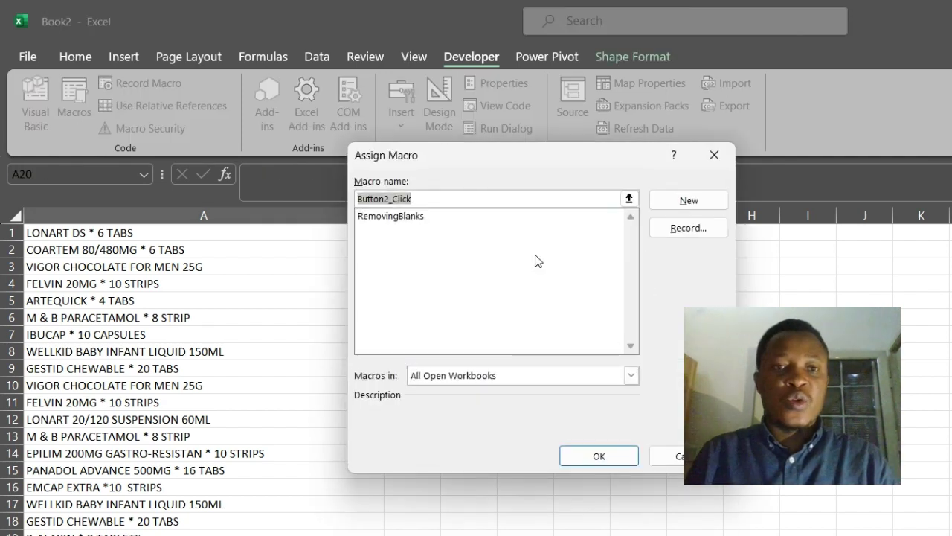
{"action": "left_click", "coordinate": [406, 217]}
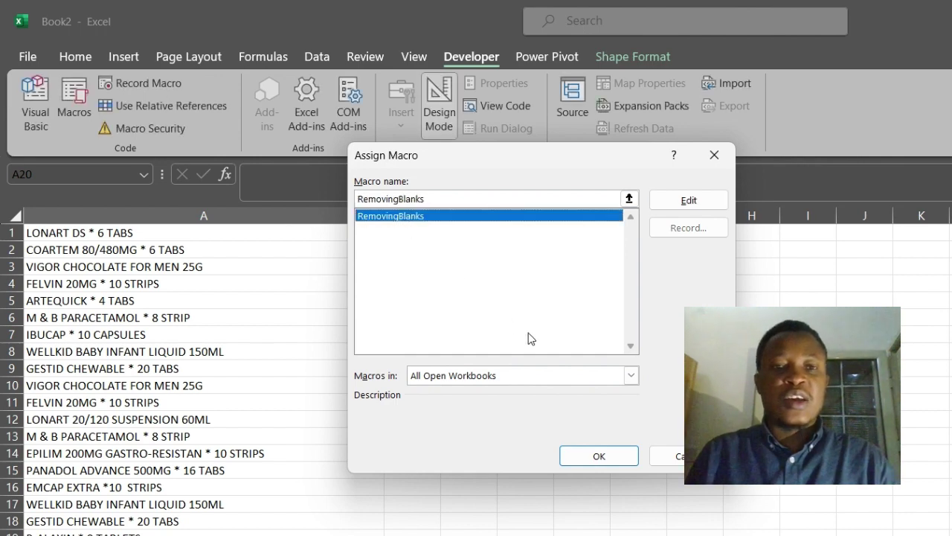
{"action": "left_click", "coordinate": [577, 451]}
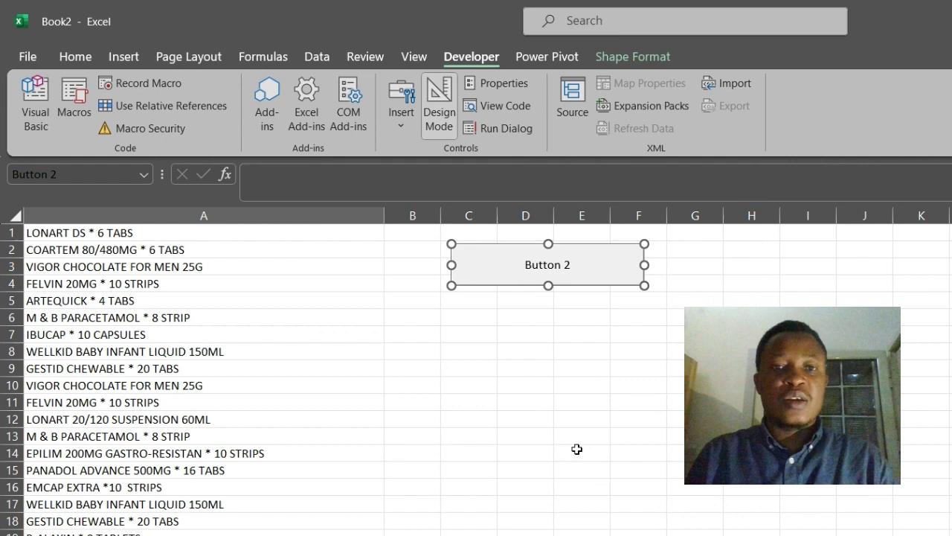
{"action": "left_click", "coordinate": [440, 119]}
{"action": "left_click", "coordinate": [388, 321]}
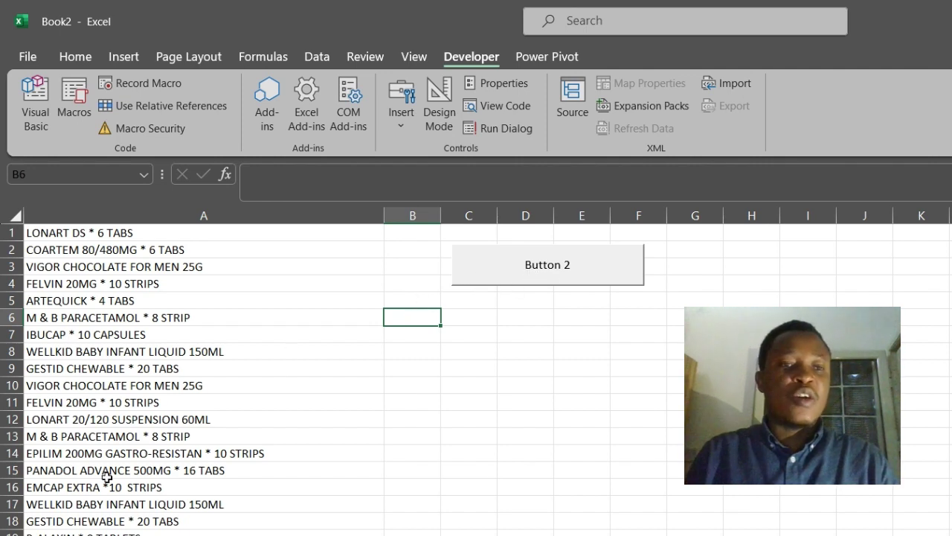
Clear the product cells A7, A10, A15 and A21 to create new blank rows for testing the button.
{"action": "left_click", "coordinate": [90, 332]}
{"action": "key", "text": "Delete"}
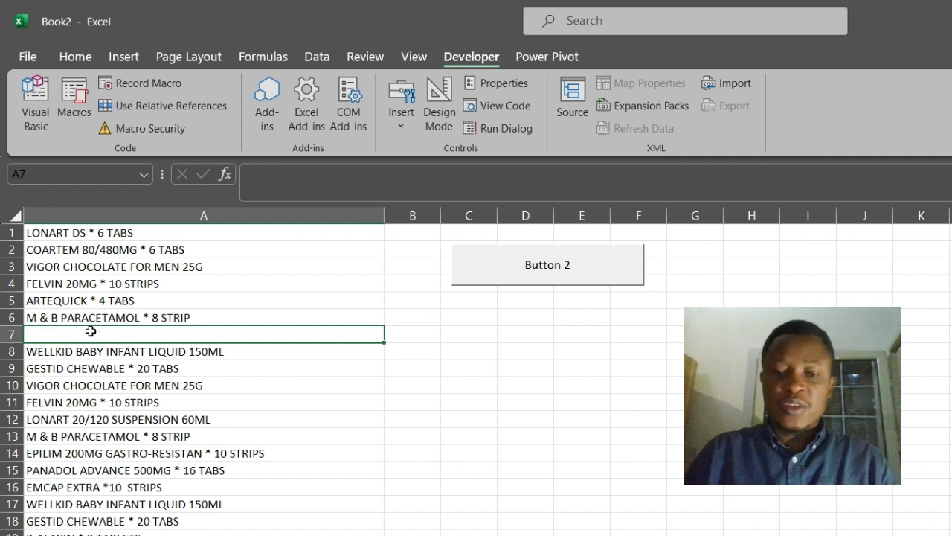
{"action": "left_click", "coordinate": [90, 387]}
{"action": "key", "text": "Delete"}
{"action": "left_click", "coordinate": [100, 470]}
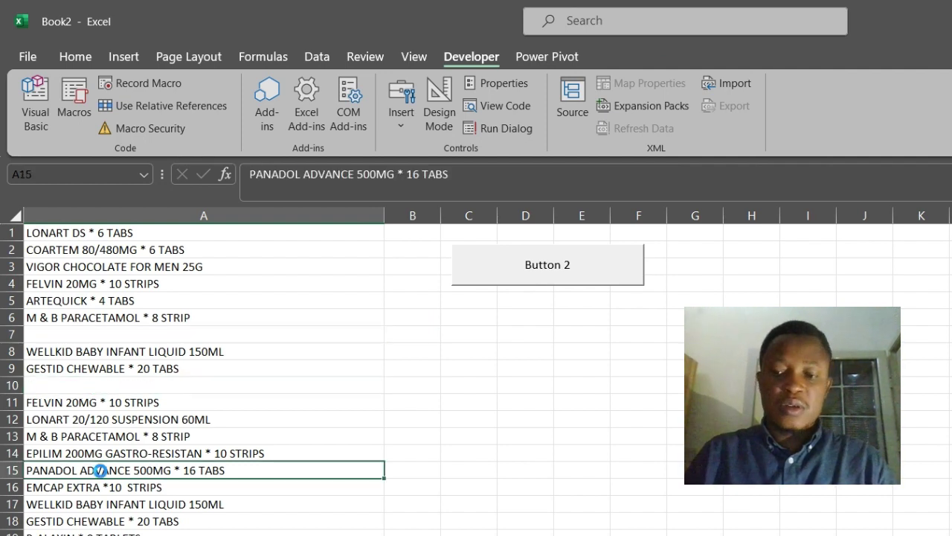
{"action": "key", "text": "Delete"}
{"action": "left_click", "coordinate": [97, 534]}
{"action": "key", "text": "Delete"}
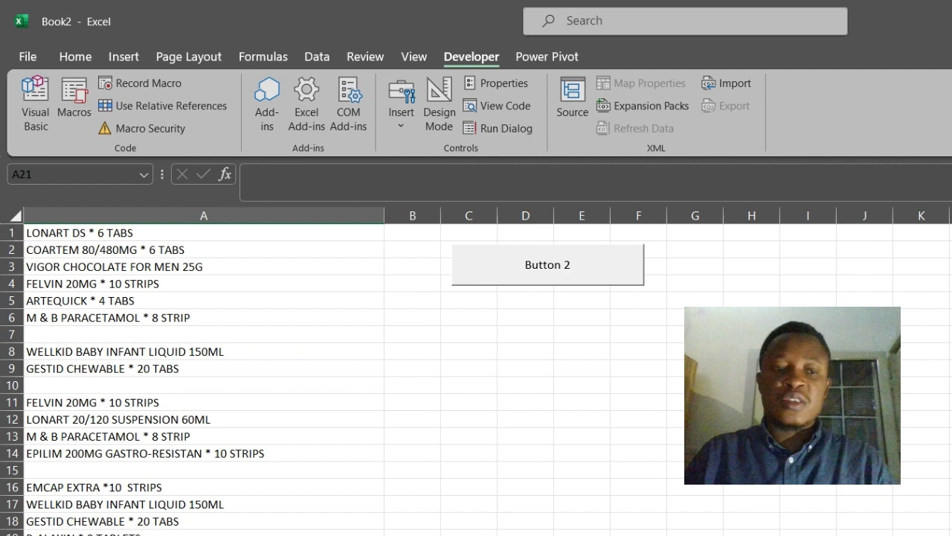
Run the RemovingBlanks macro from the worksheet's button to delete the new blank rows from the list.
{"action": "left_click", "coordinate": [138, 522]}
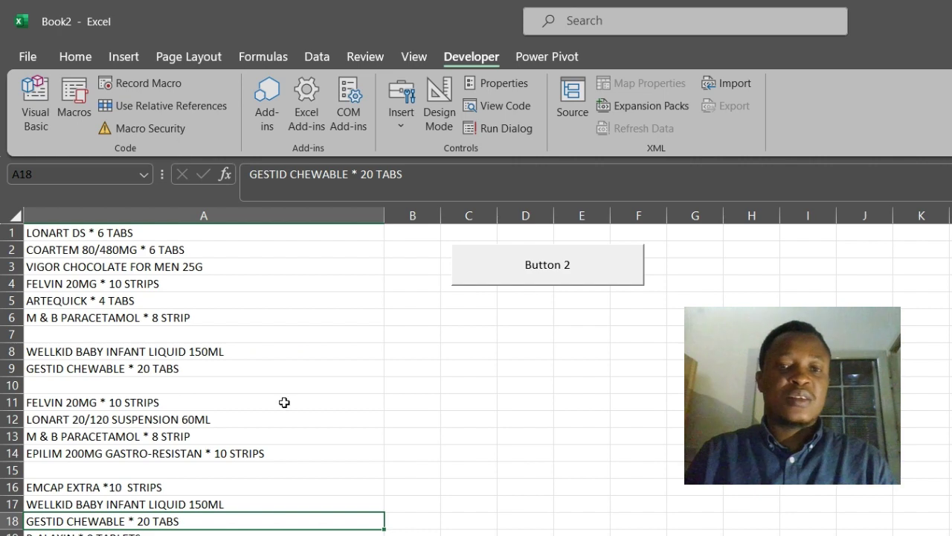
{"action": "left_click", "coordinate": [520, 277]}
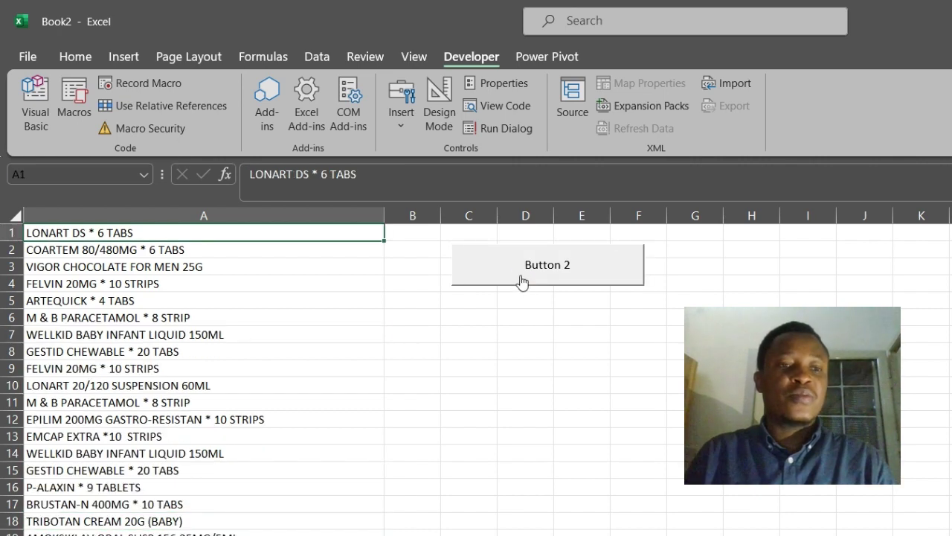
{"action": "left_click", "coordinate": [209, 348]}
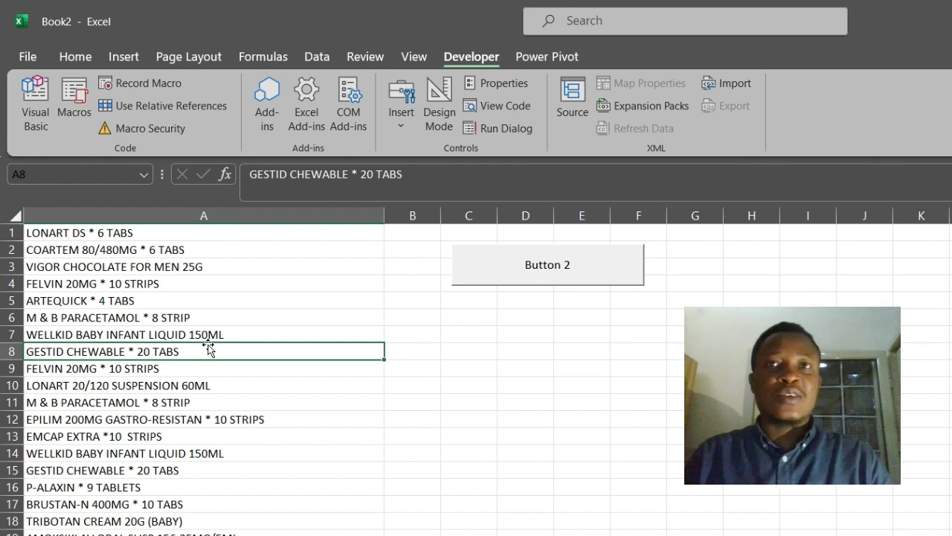